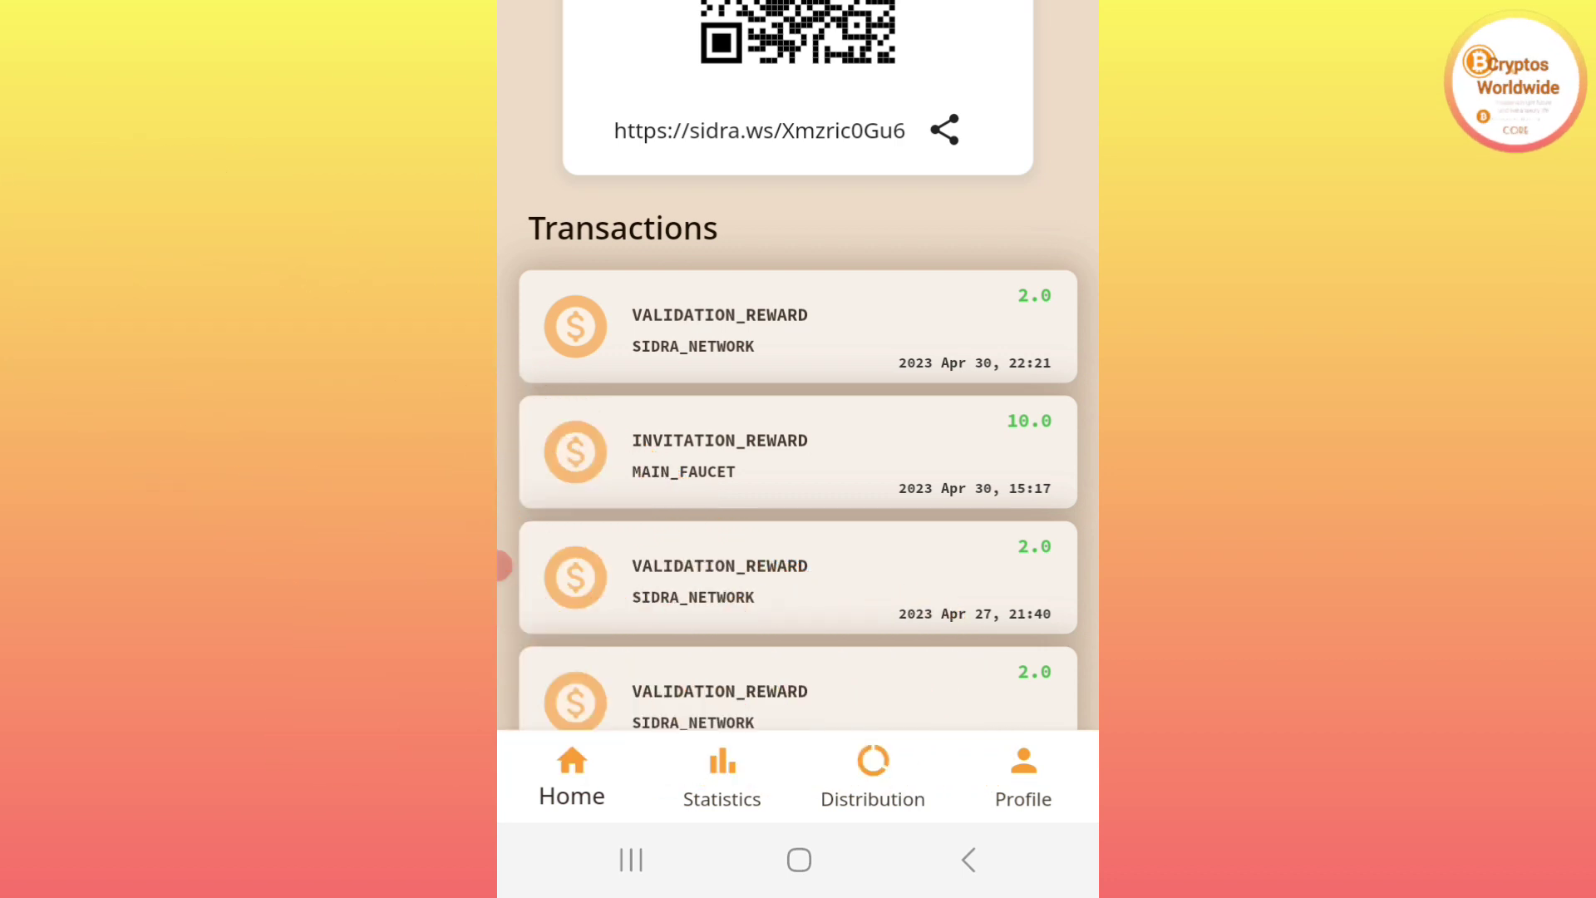
# Step: Open the Sidra Bank account profile page
pyautogui.click(1023, 773)
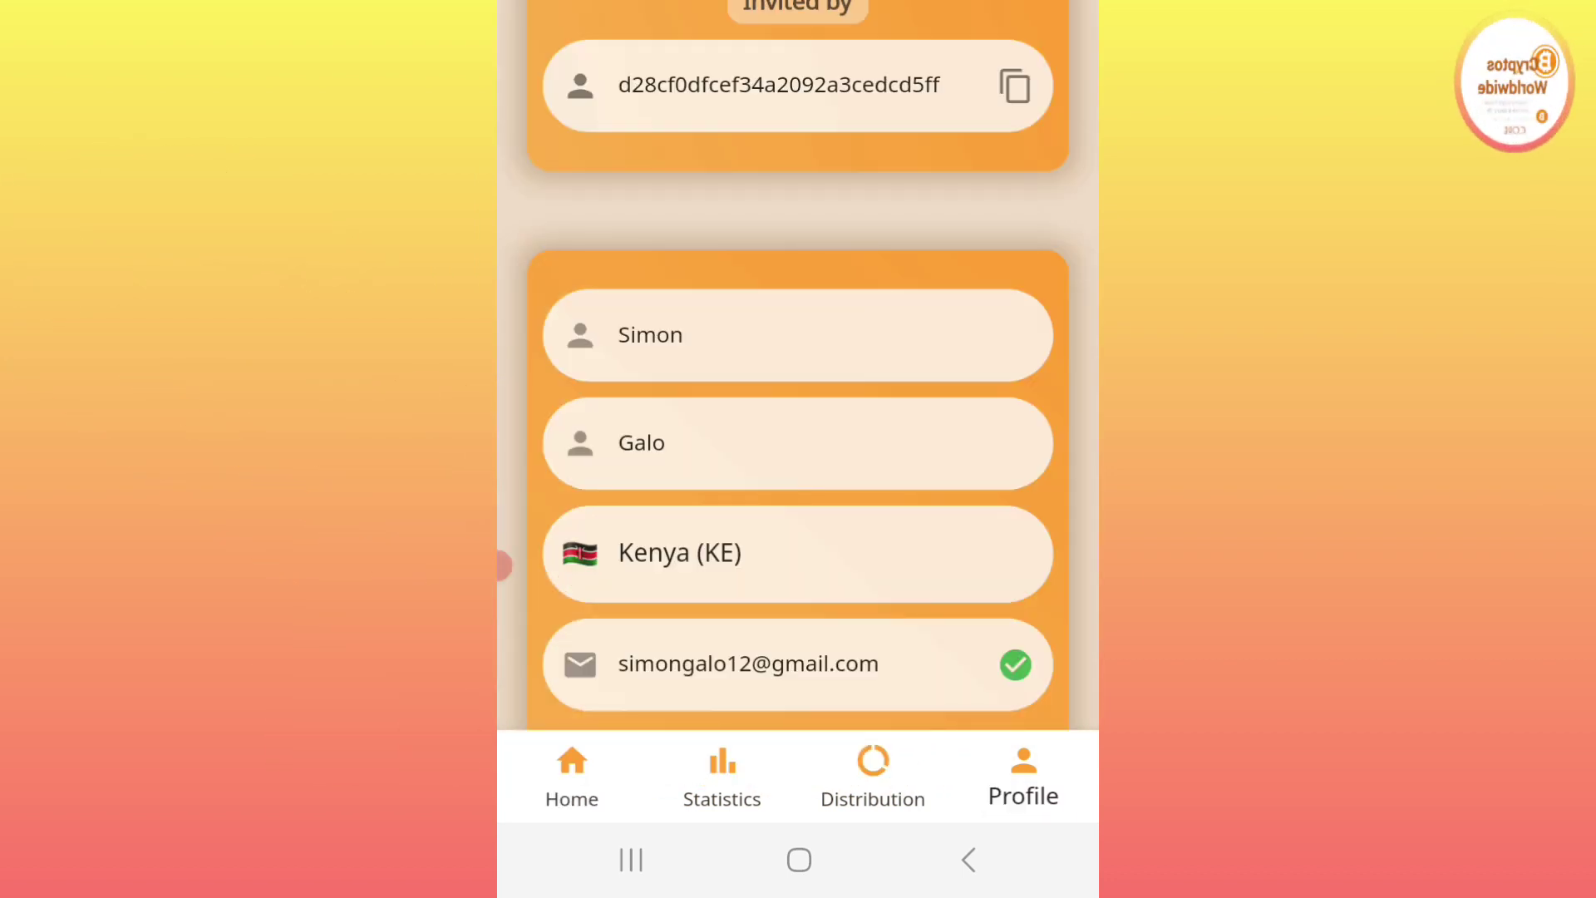
pyautogui.scroll(-2, 798, 499)
pyautogui.scroll(-2, 798, 437)
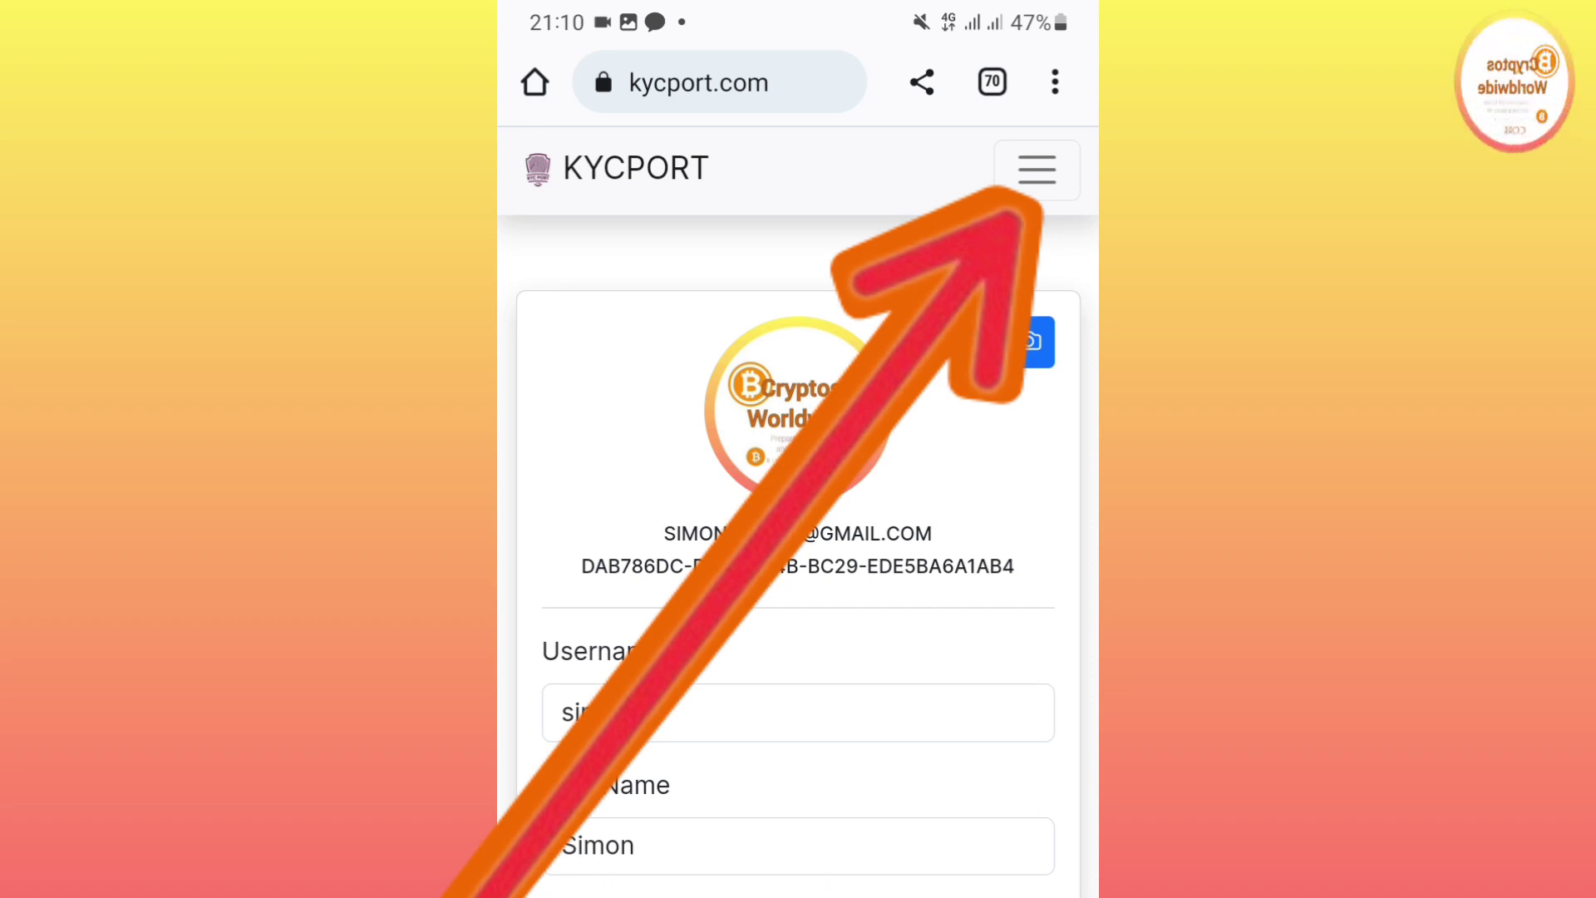
# Step: From the site menu, go to KYC Document and add a new document
pyautogui.click(1037, 171)
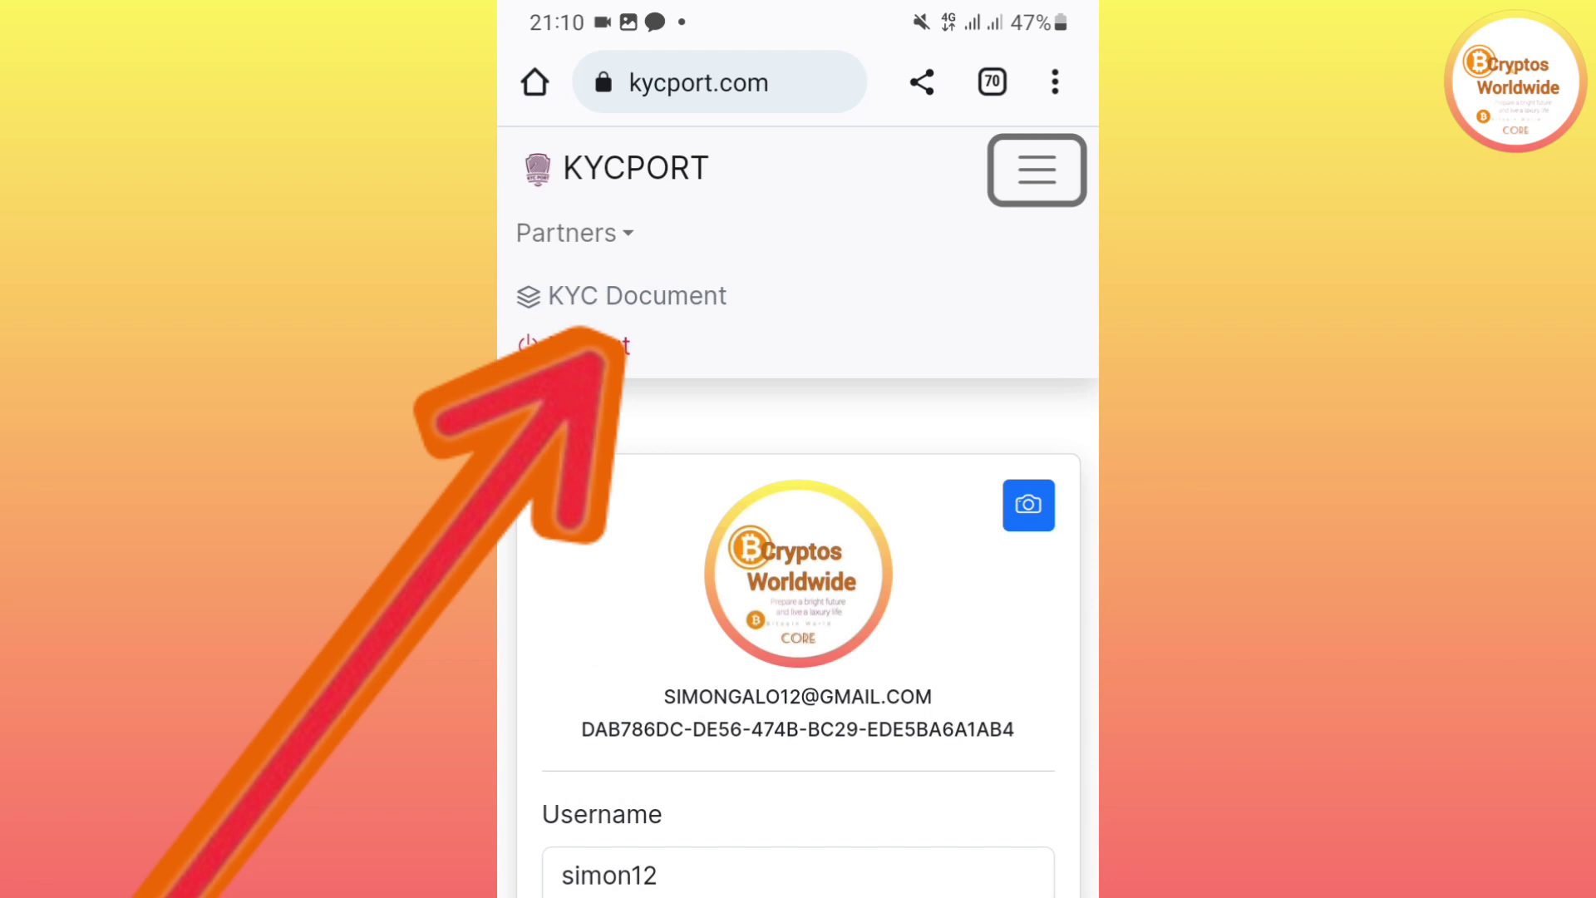
pyautogui.click(638, 296)
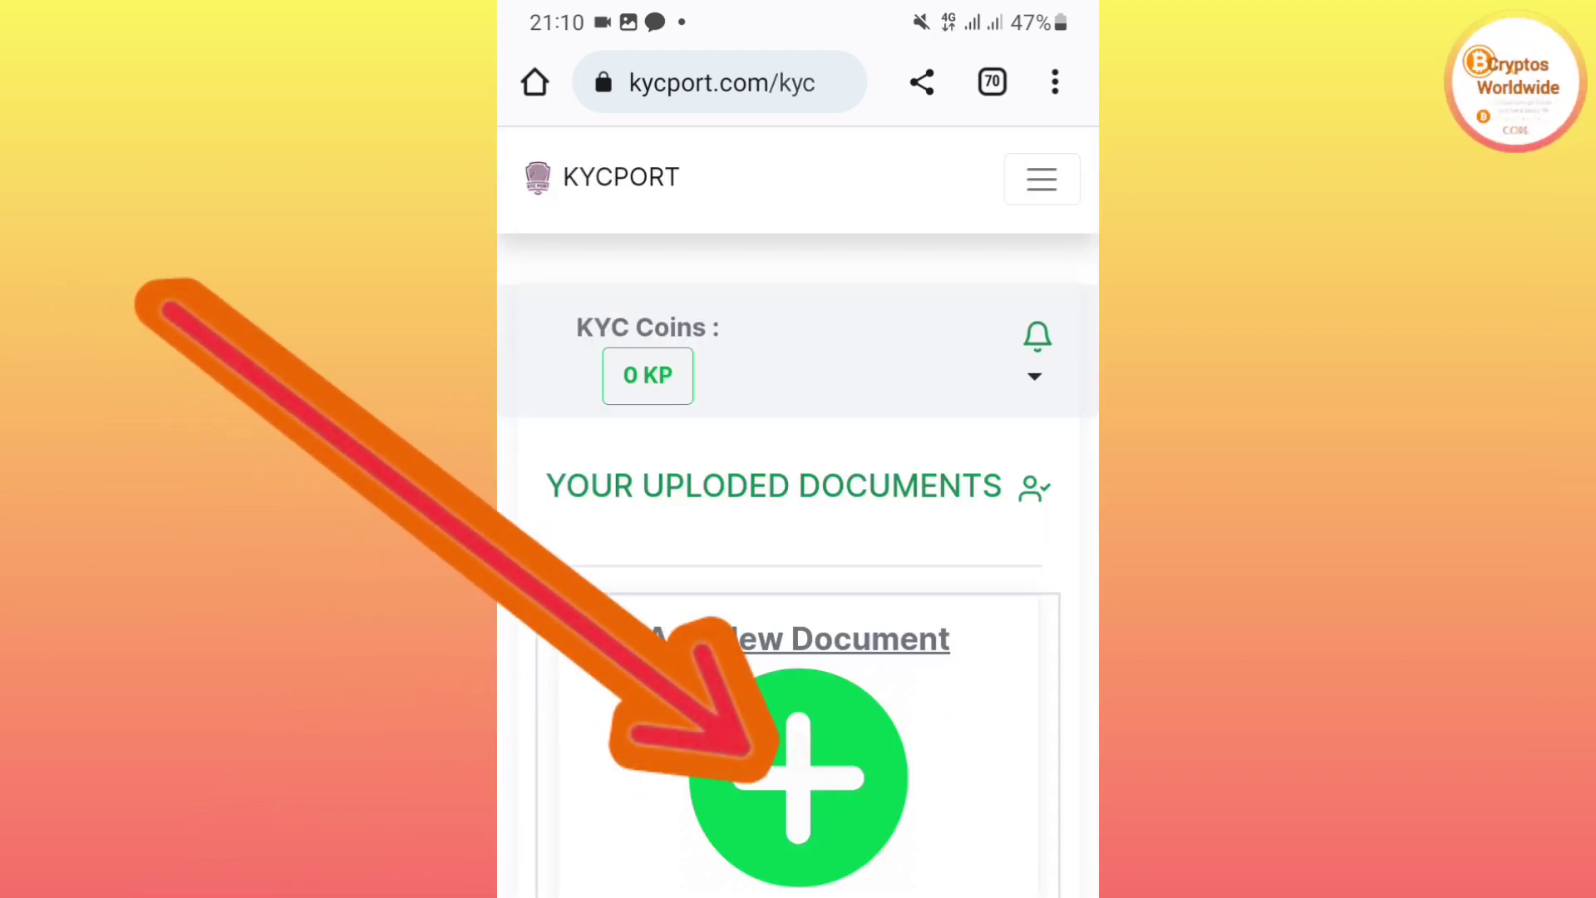
pyautogui.click(798, 777)
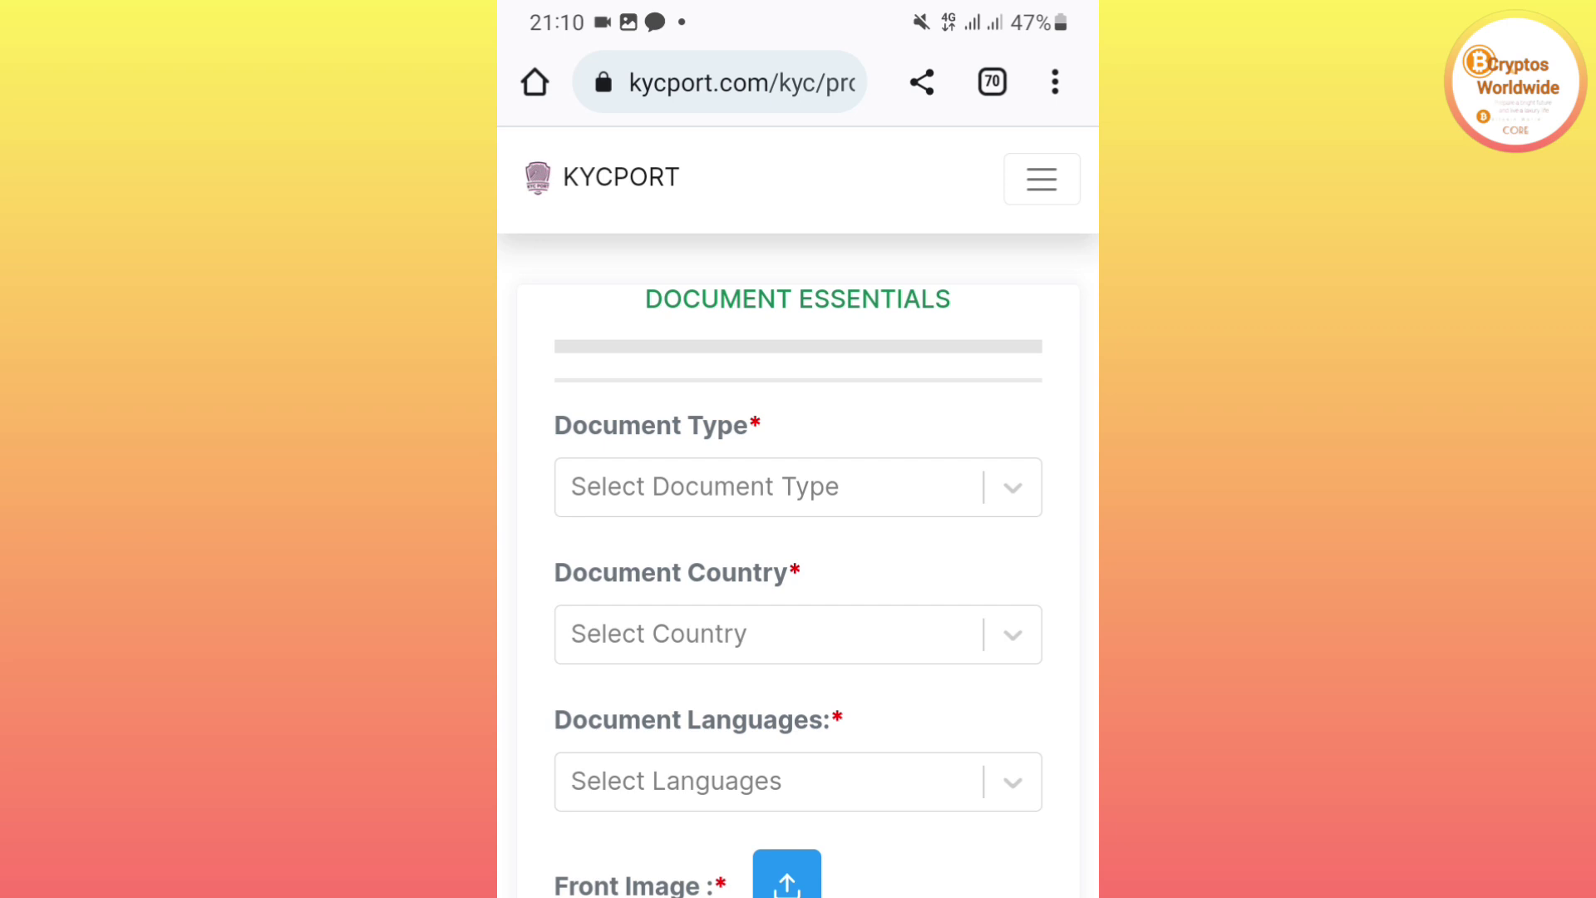
pyautogui.click(798, 780)
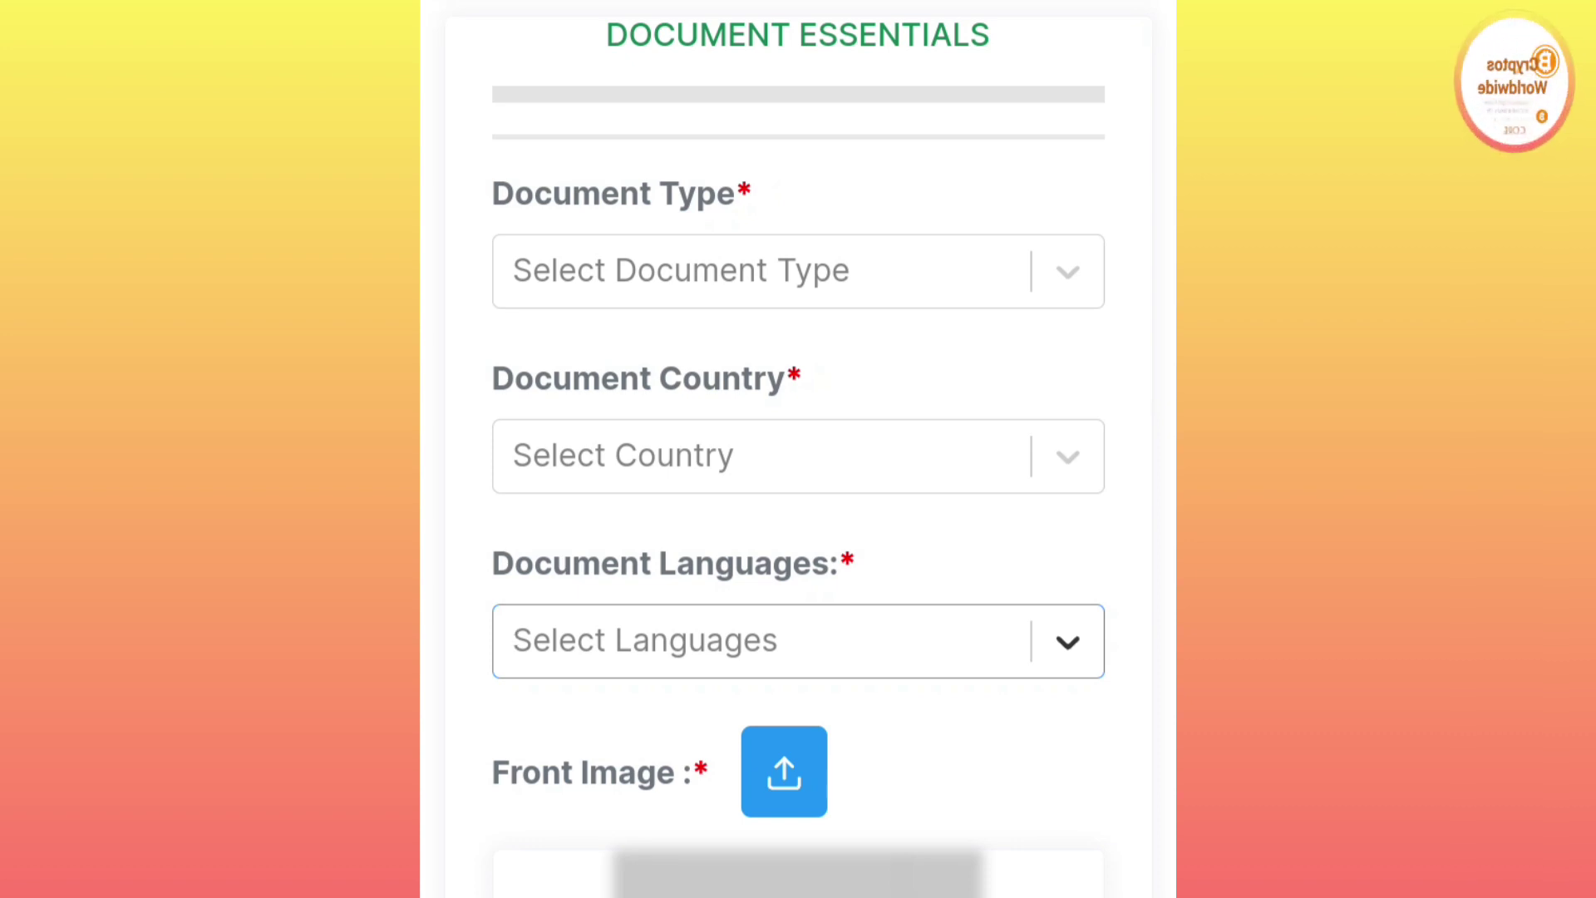
pyautogui.click(799, 271)
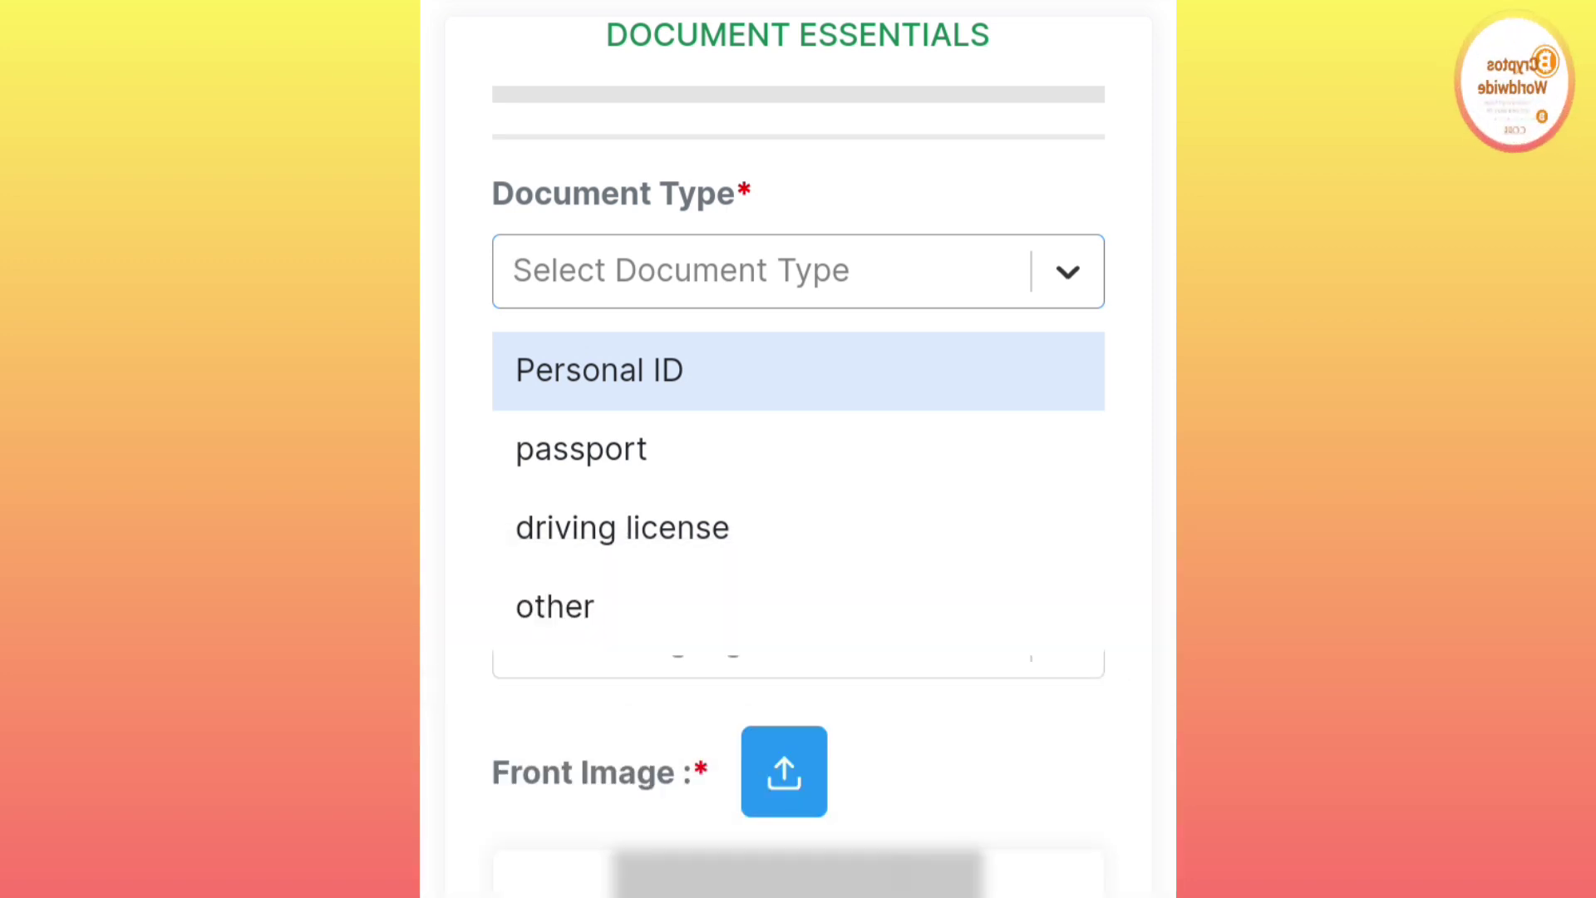
pyautogui.scroll(-1, 798, 498)
pyautogui.scroll(1, 798, 499)
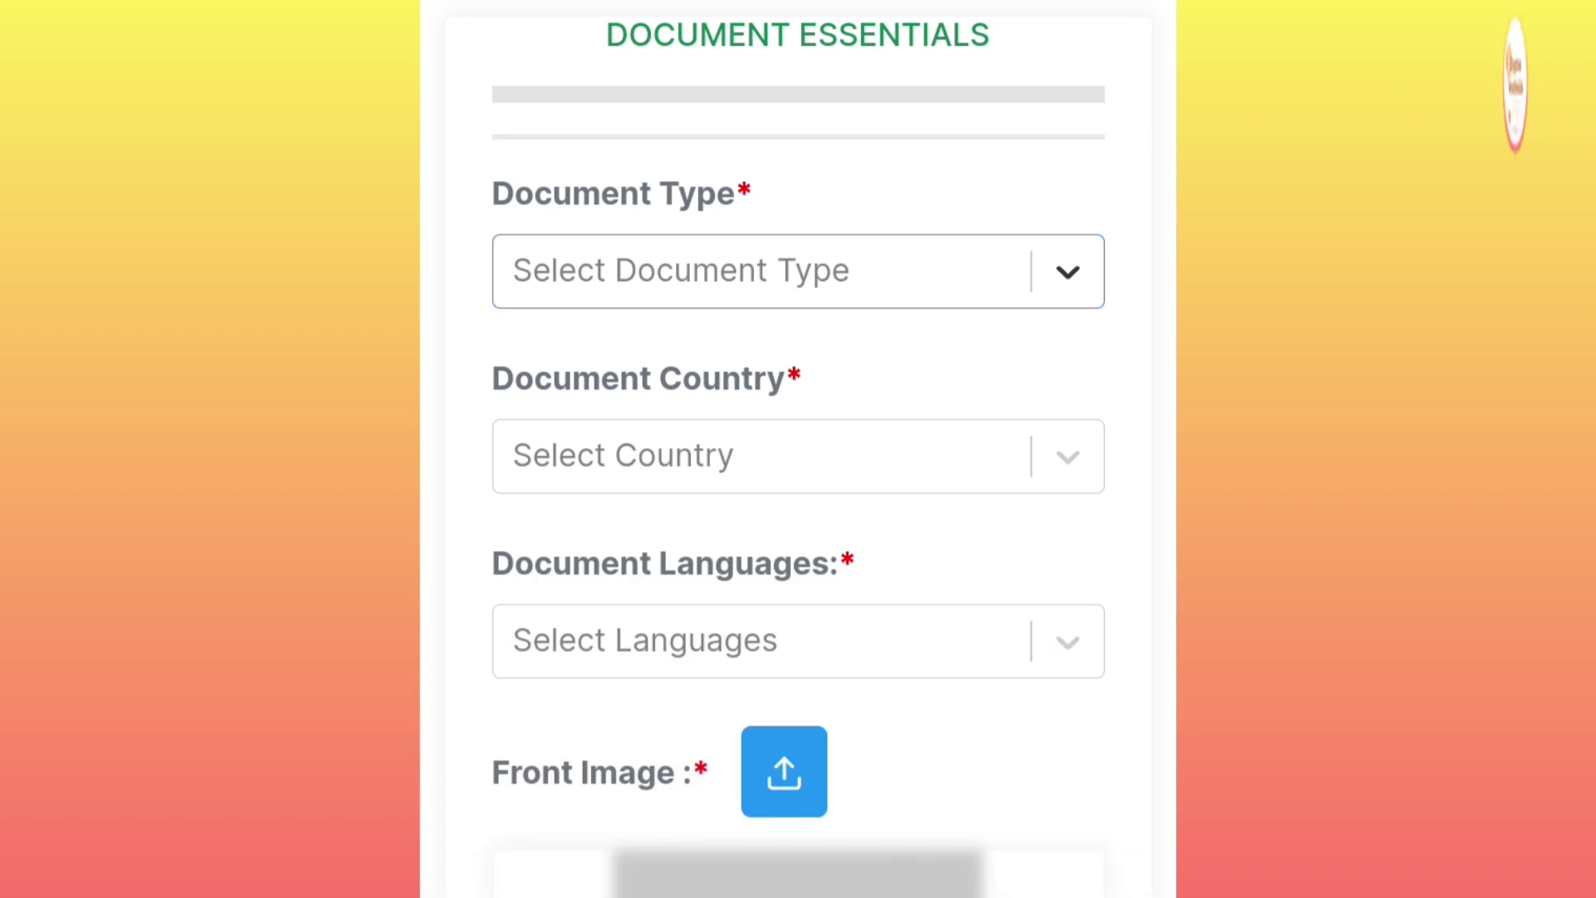
pyautogui.click(774, 455)
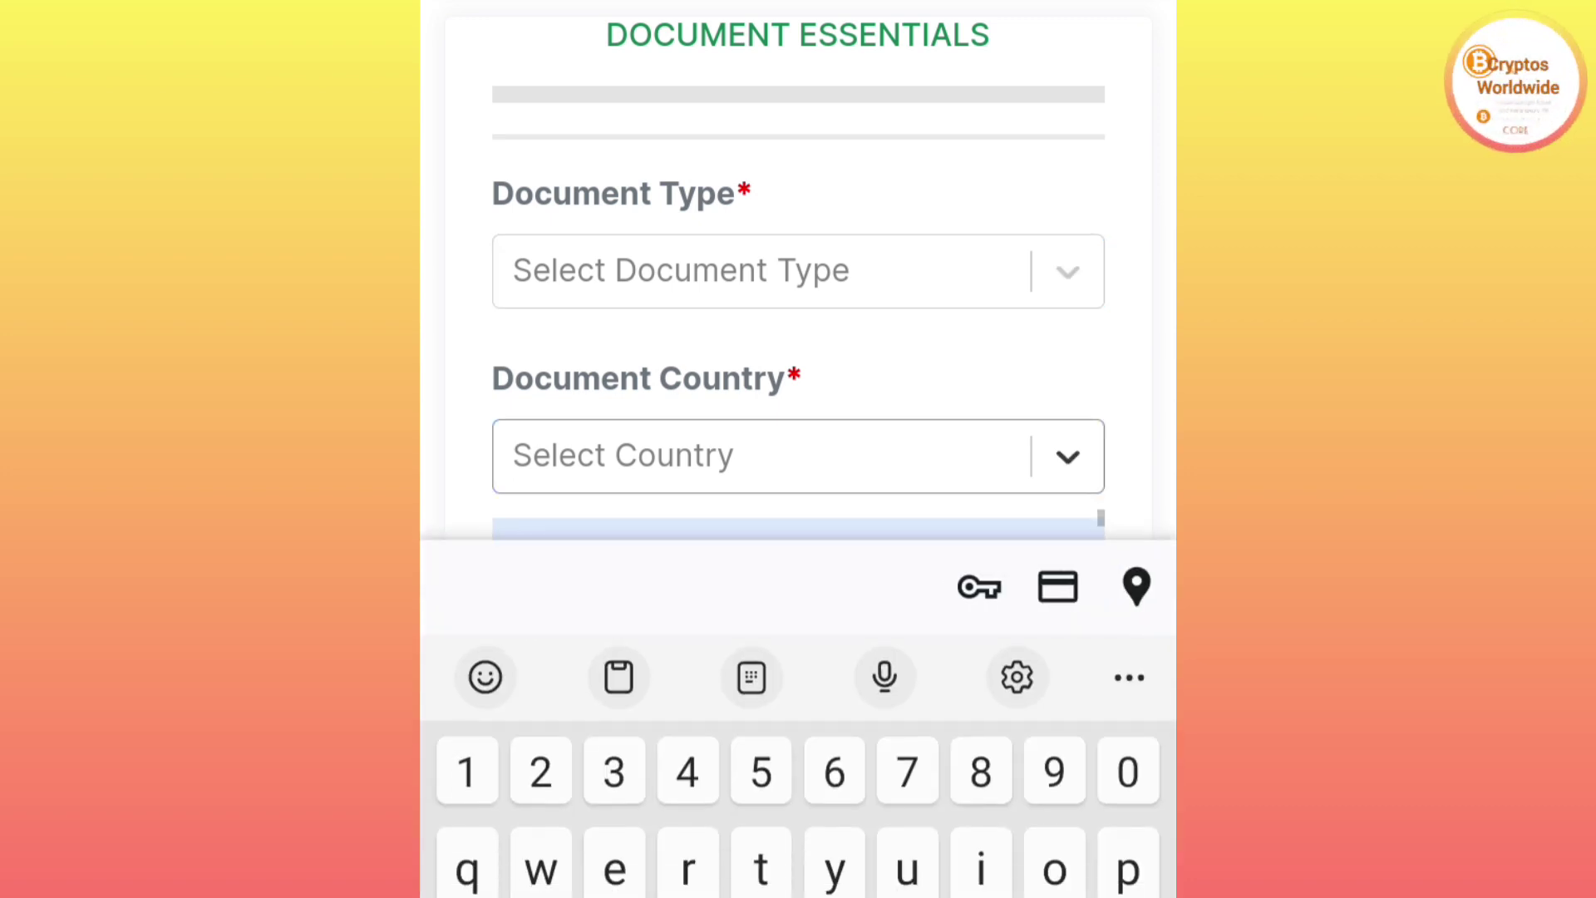
pyautogui.scroll(-3, 799, 699)
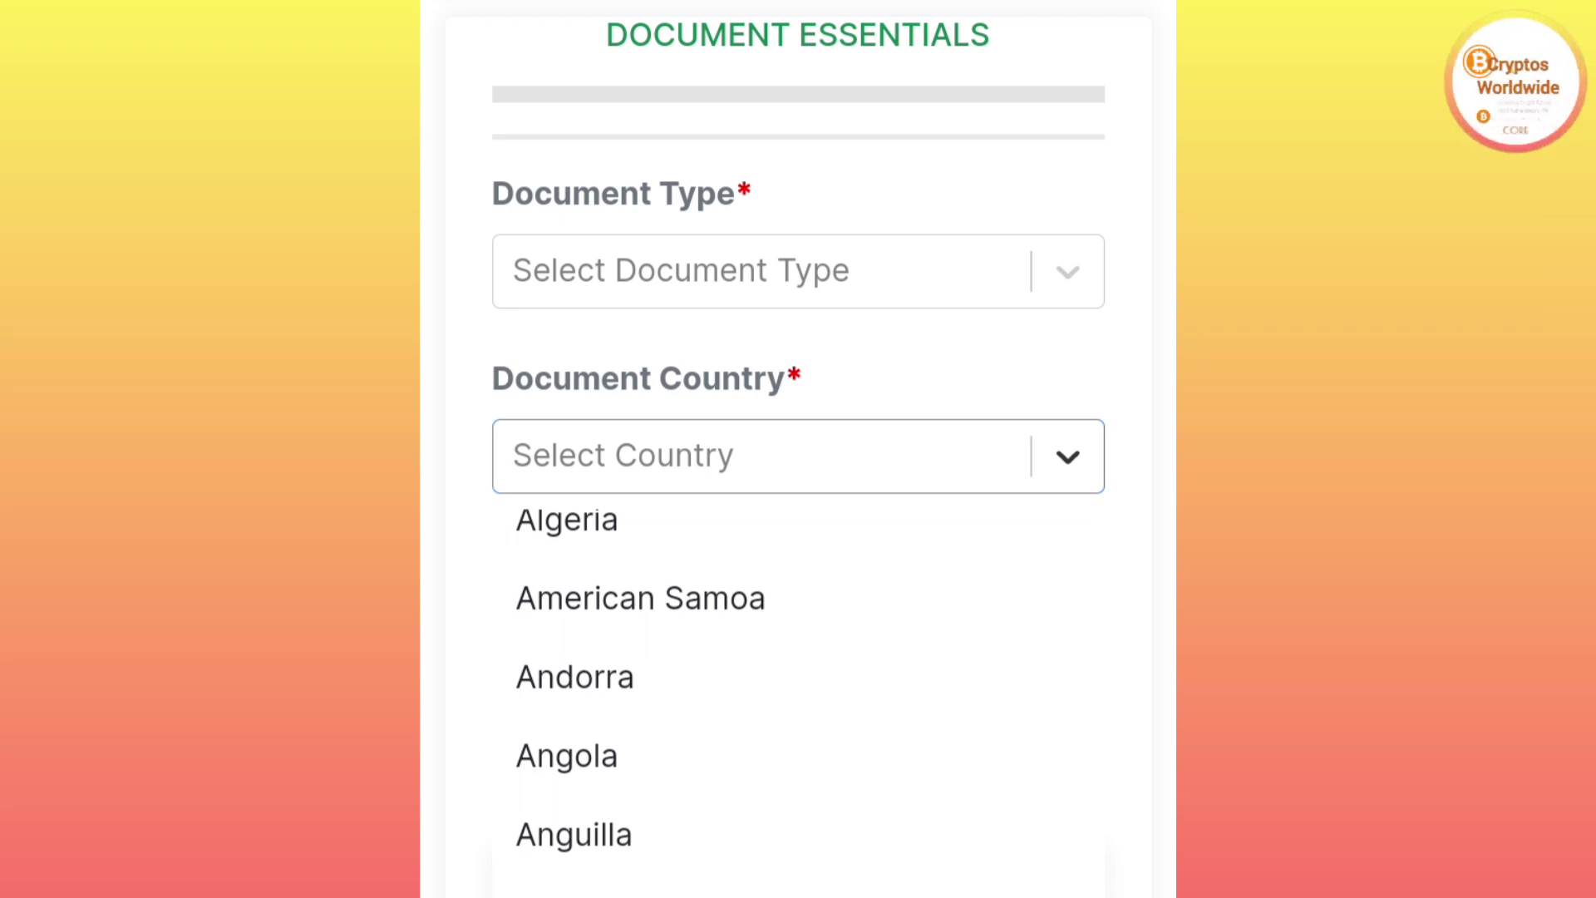
pyautogui.press('Escape')
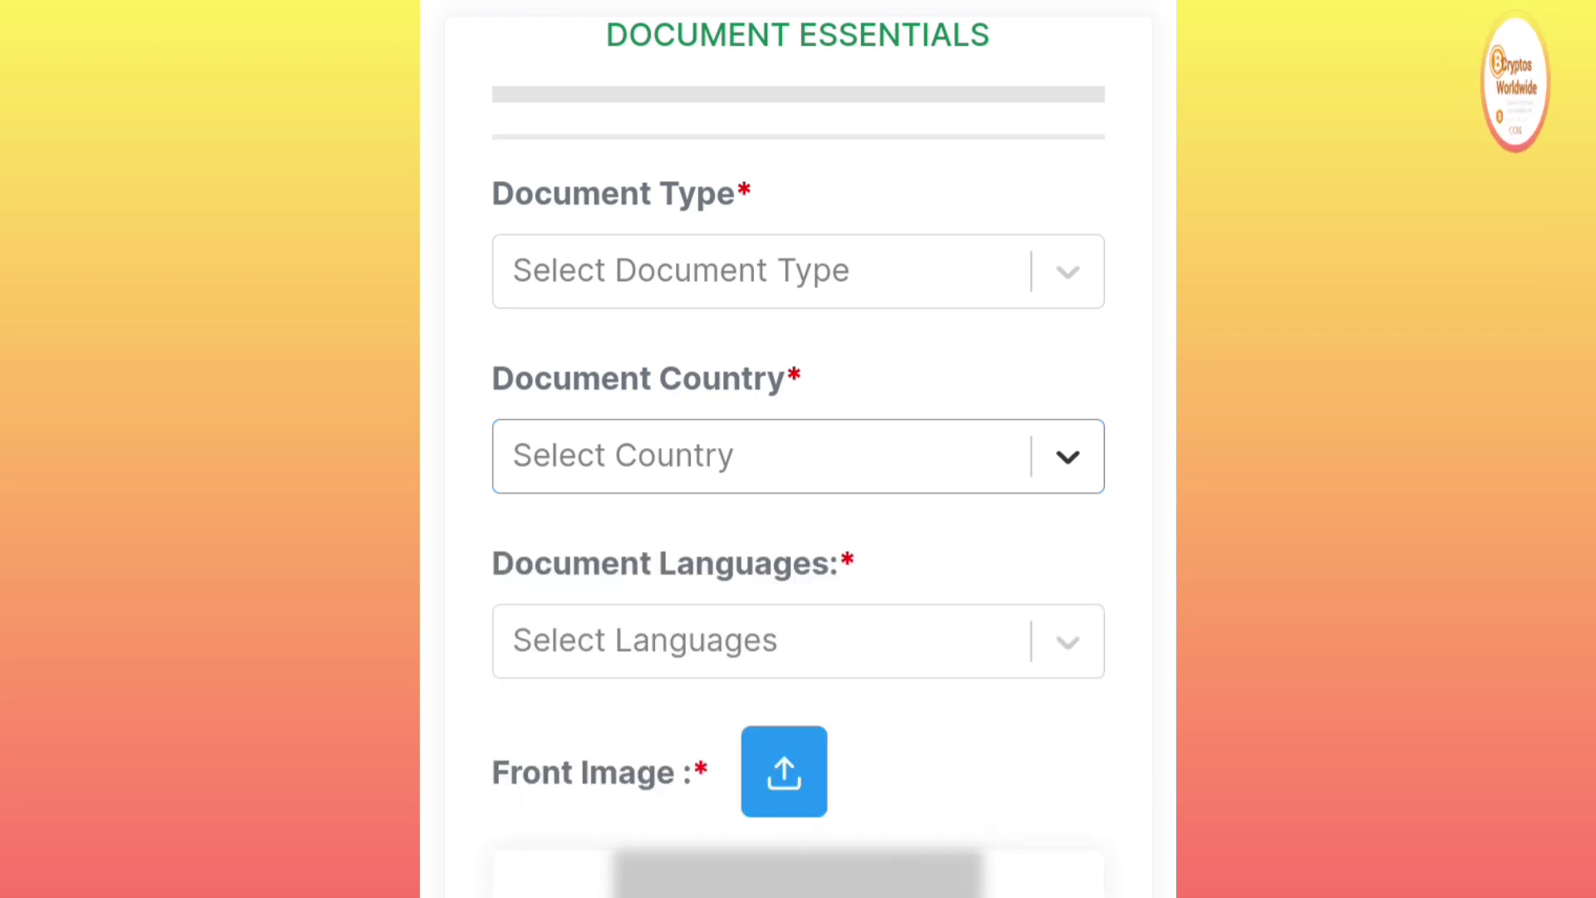
pyautogui.click(768, 639)
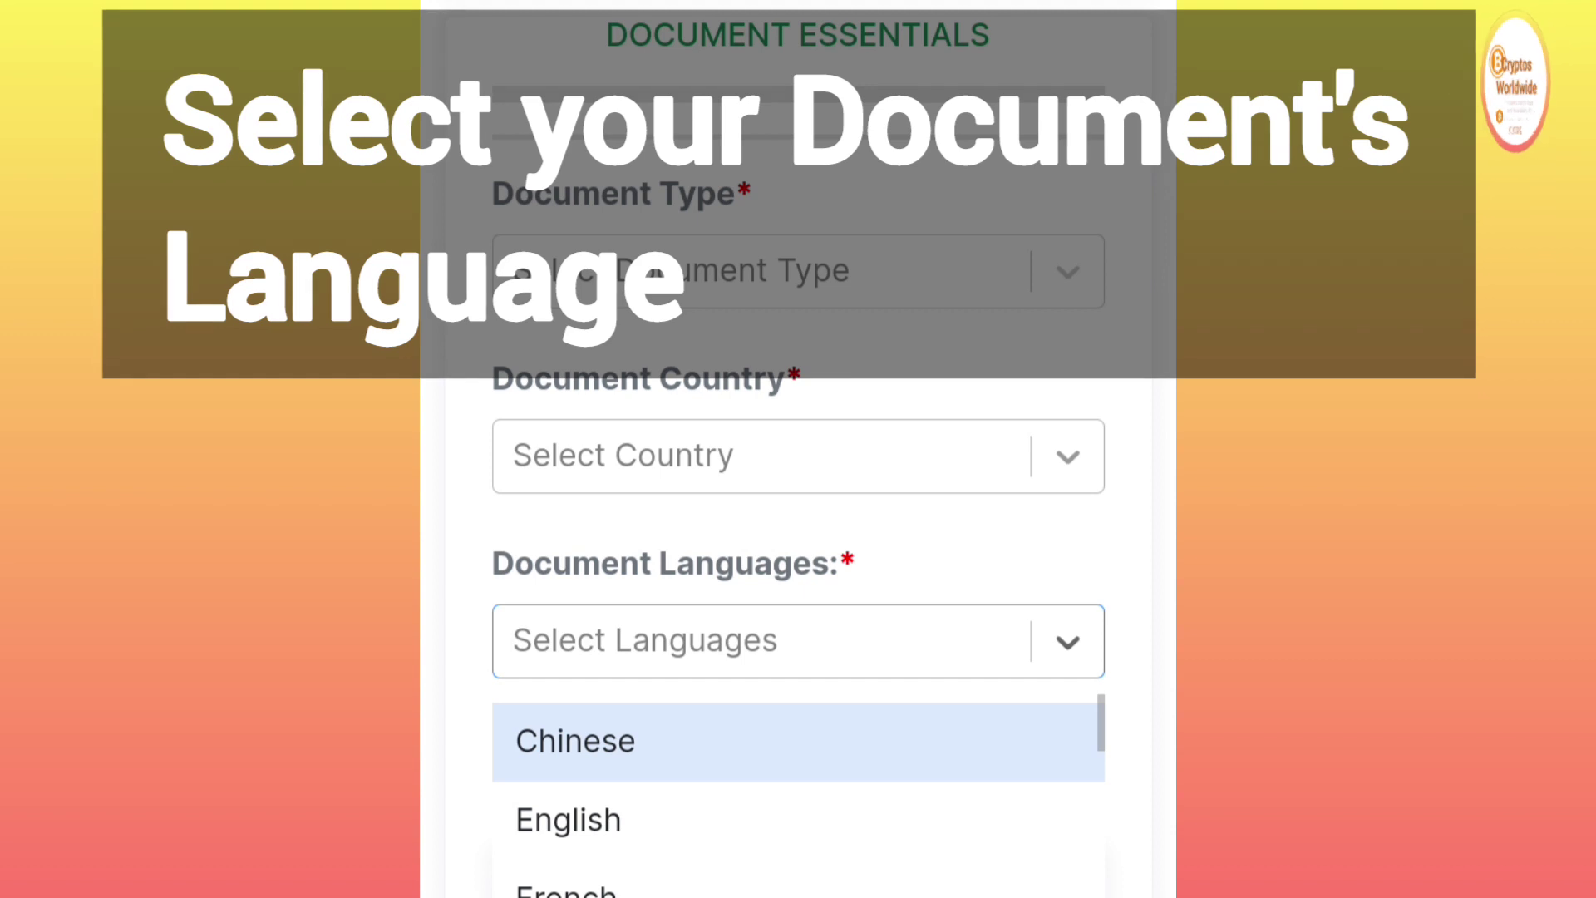
pyautogui.press('Escape')
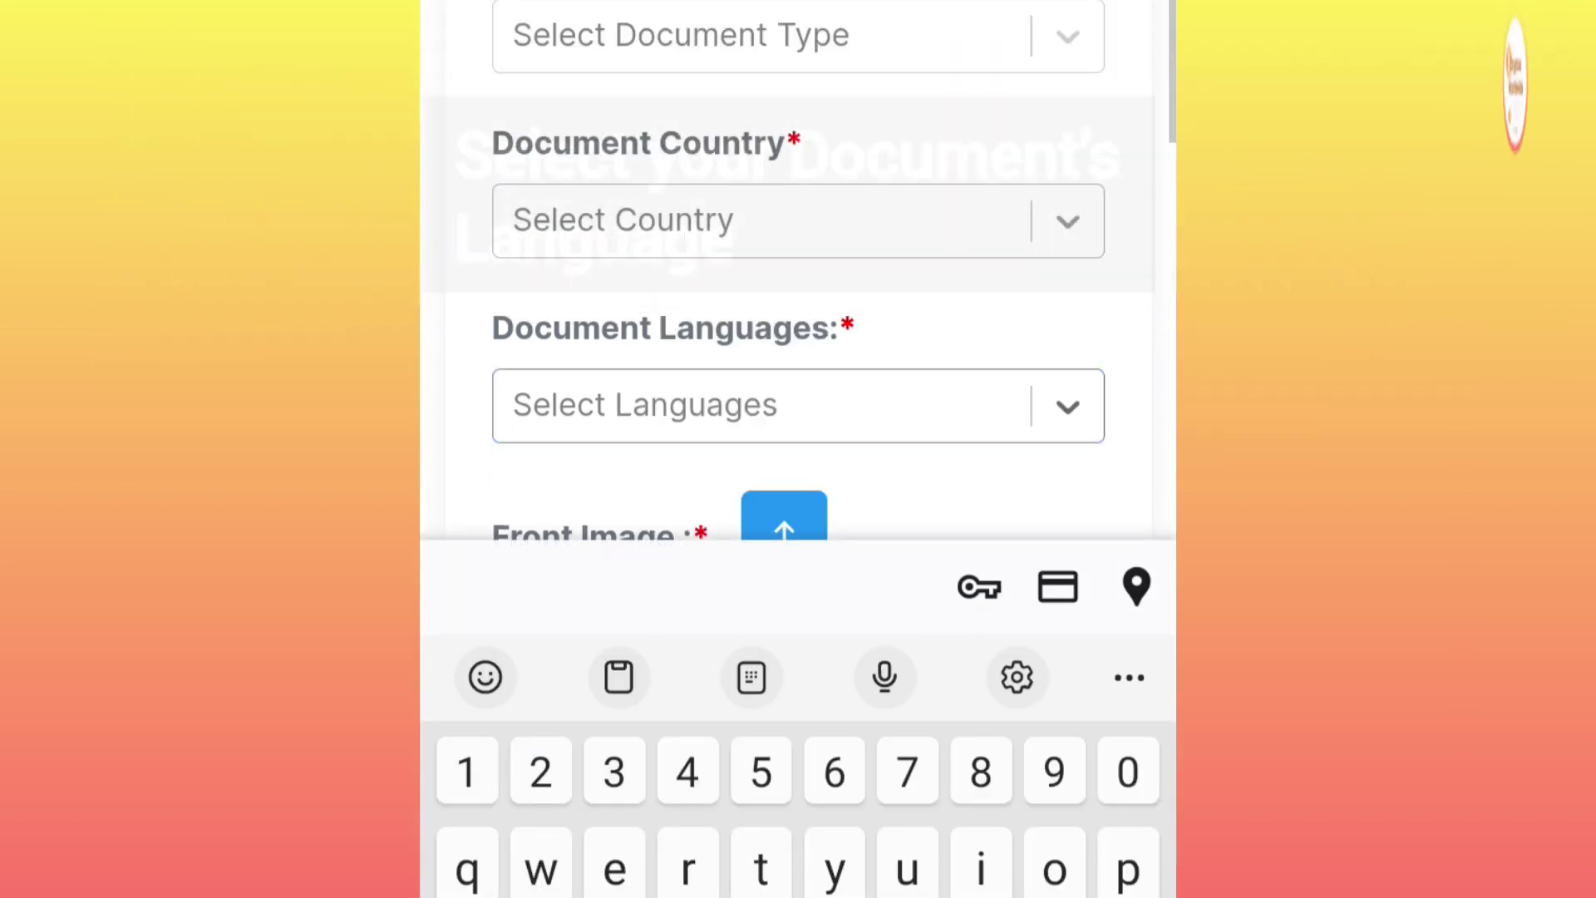
pyautogui.press('Escape')
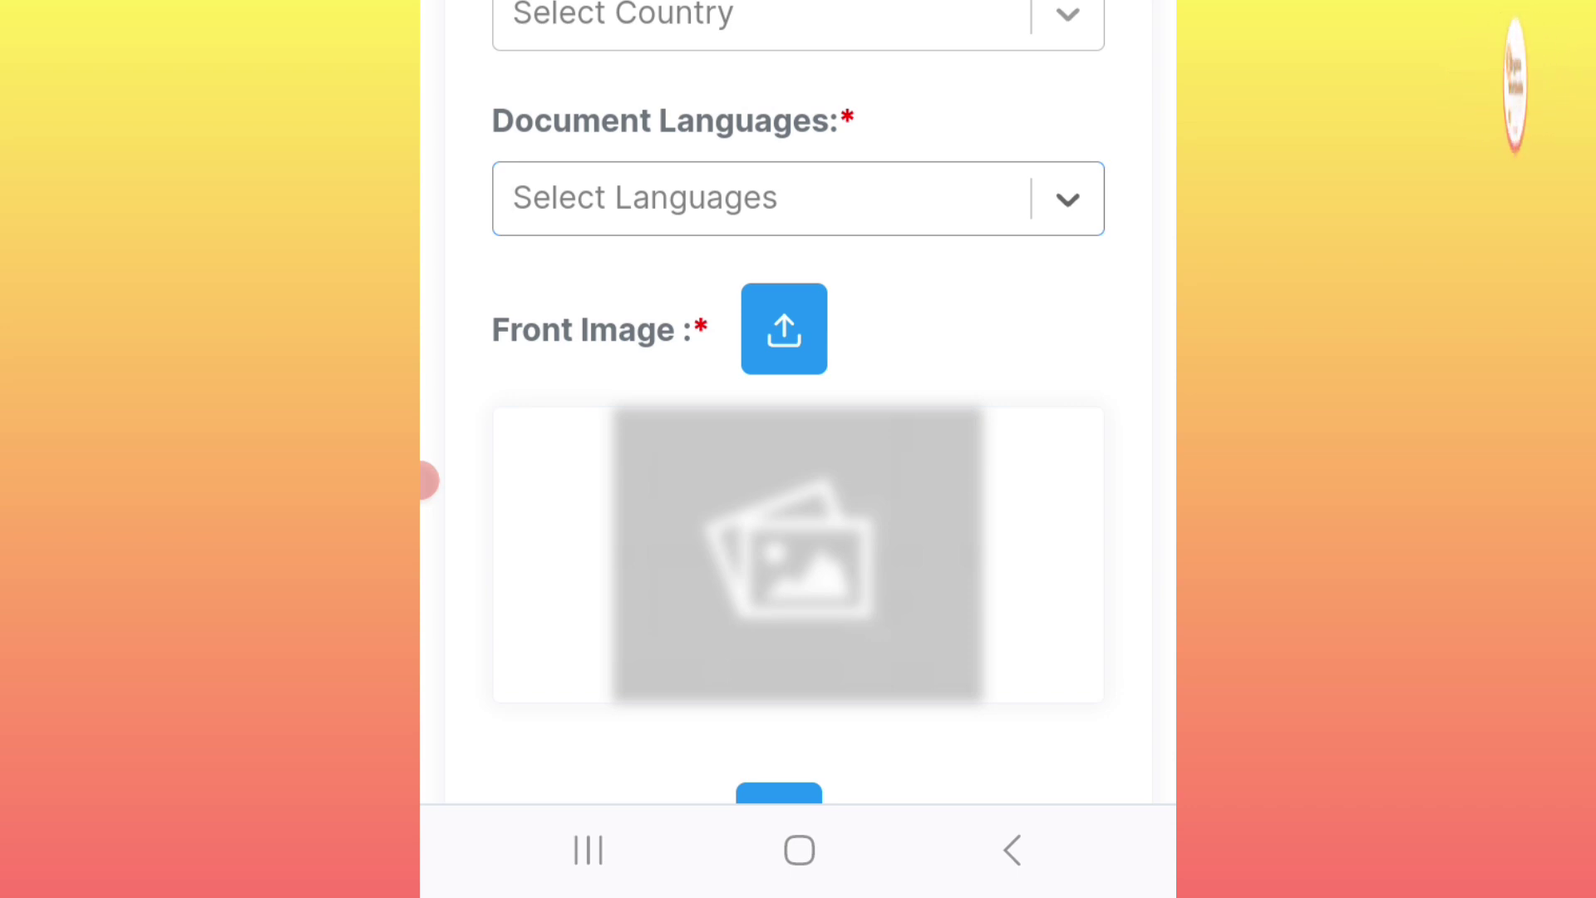
pyautogui.scroll(-5, 799, 500)
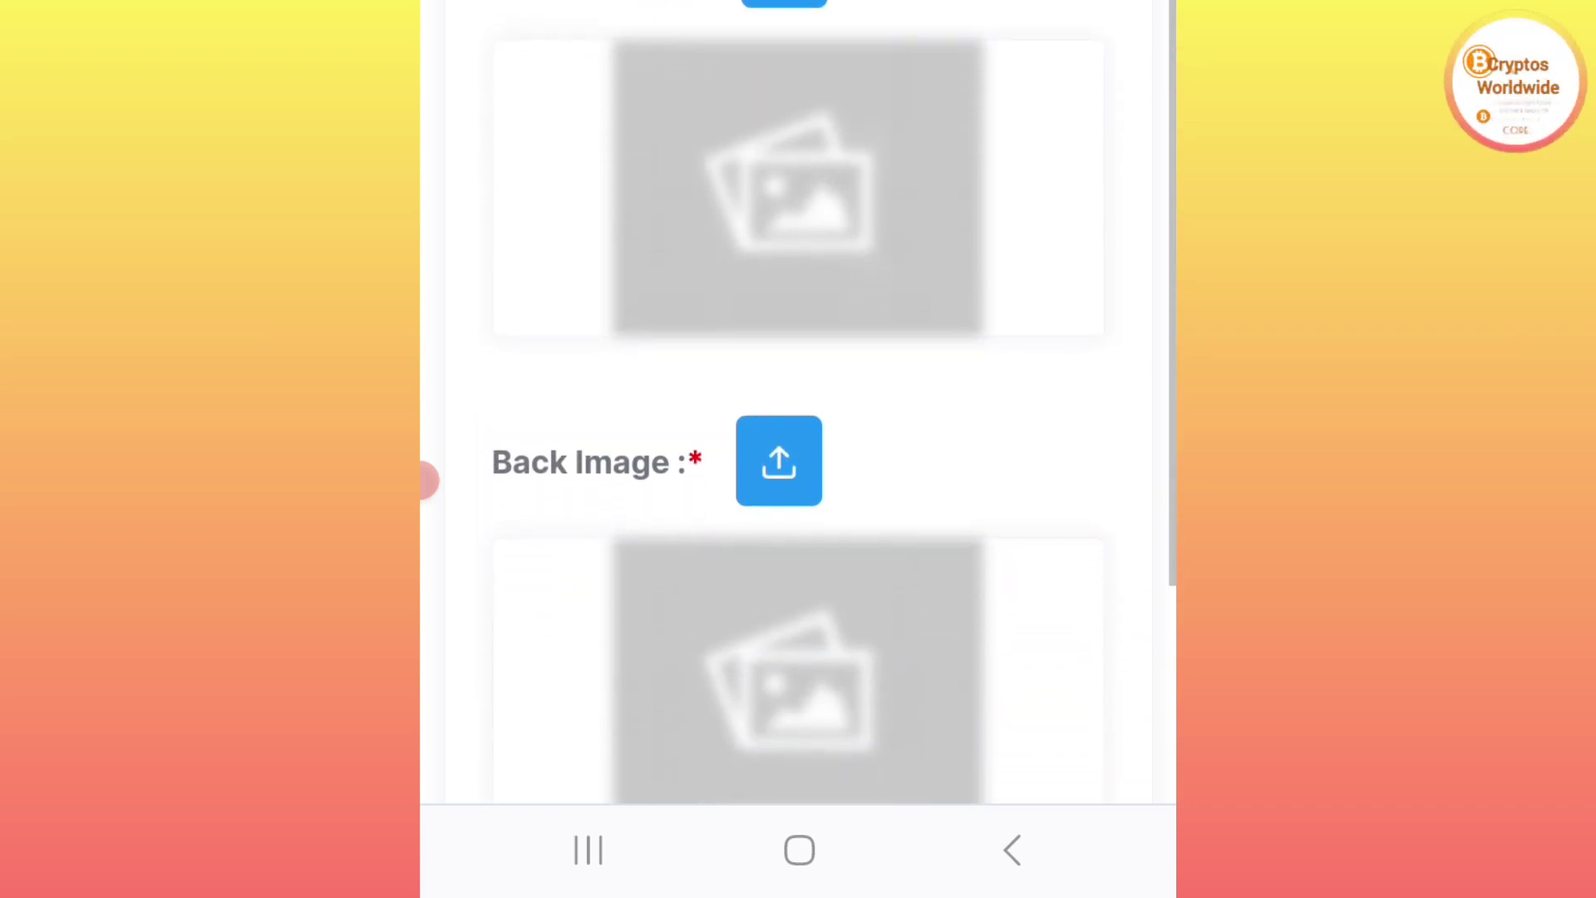